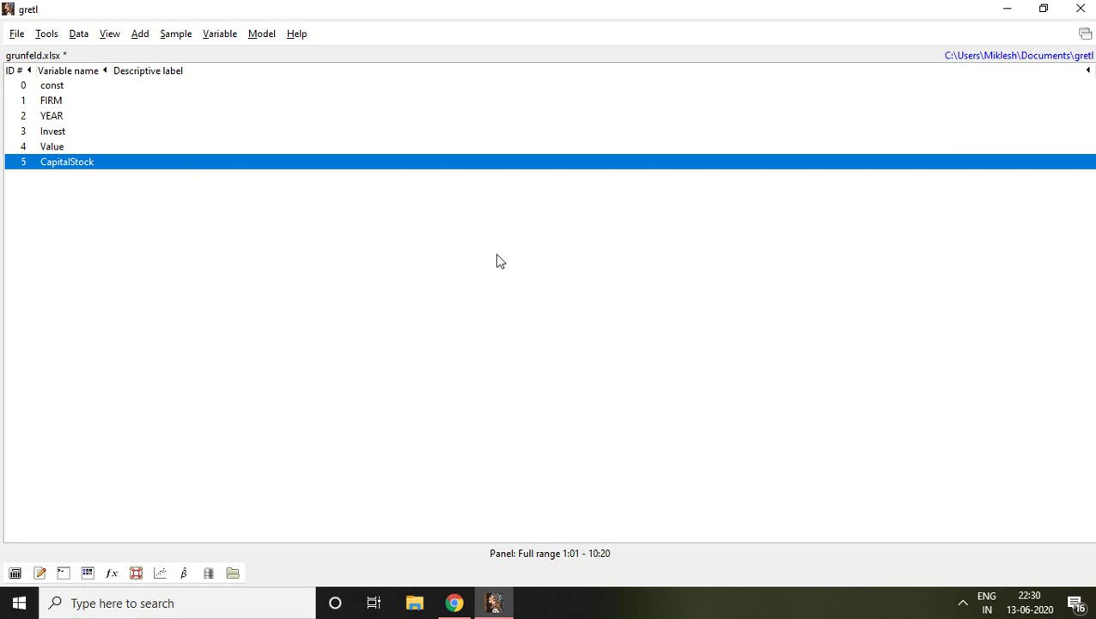
# - Point out the Invest, Value and CapitalStock variables in the gretl main window
pyautogui.click(69, 131)
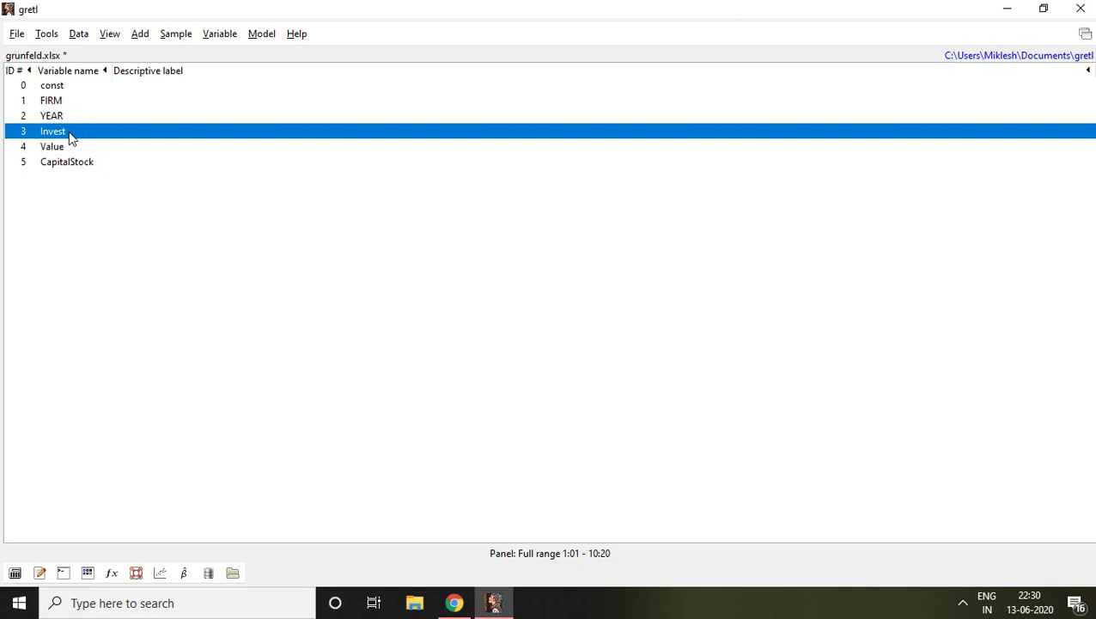
pyautogui.click(62, 147)
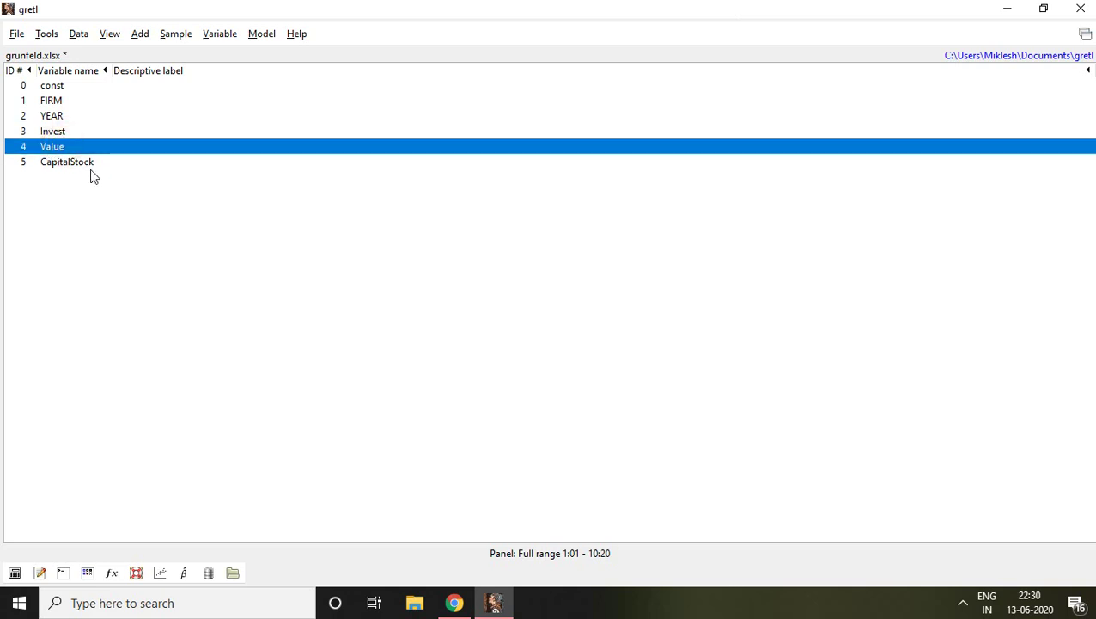
pyautogui.click(88, 165)
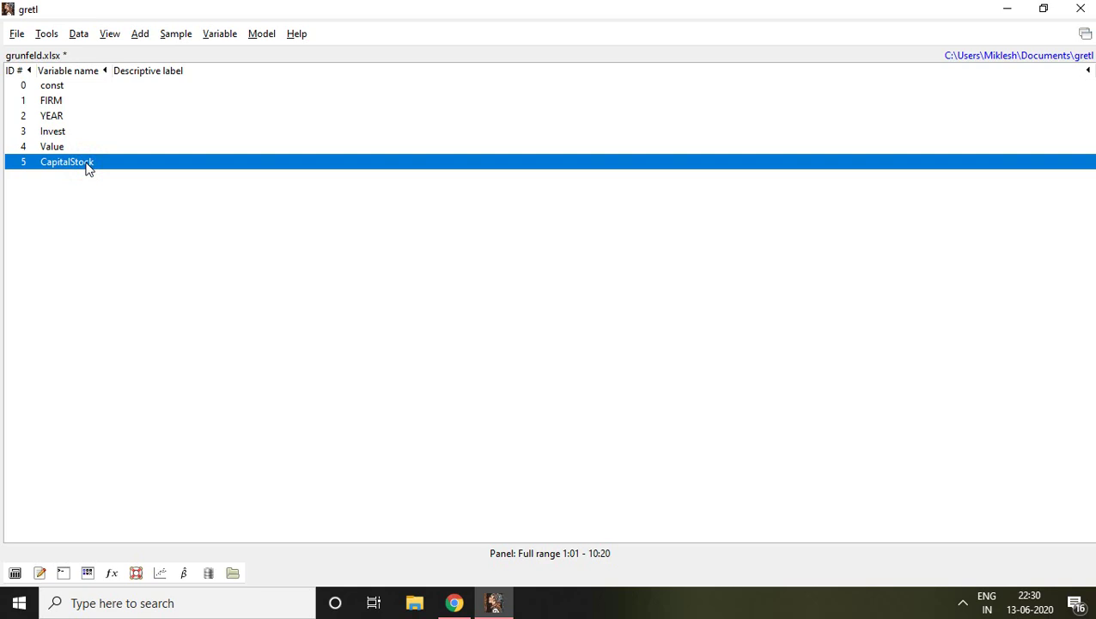
# - Estimate an OLS model with Invest as dependent and Value and CapitalStock as regressors
pyautogui.click(262, 36)
pyautogui.press('Right')
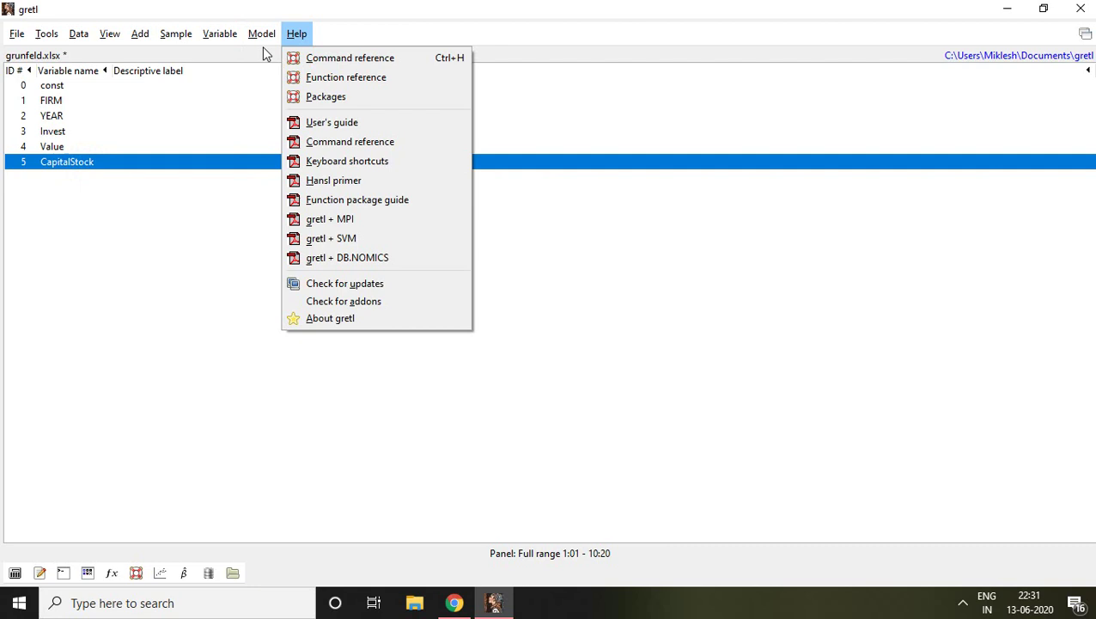
pyautogui.click(264, 55)
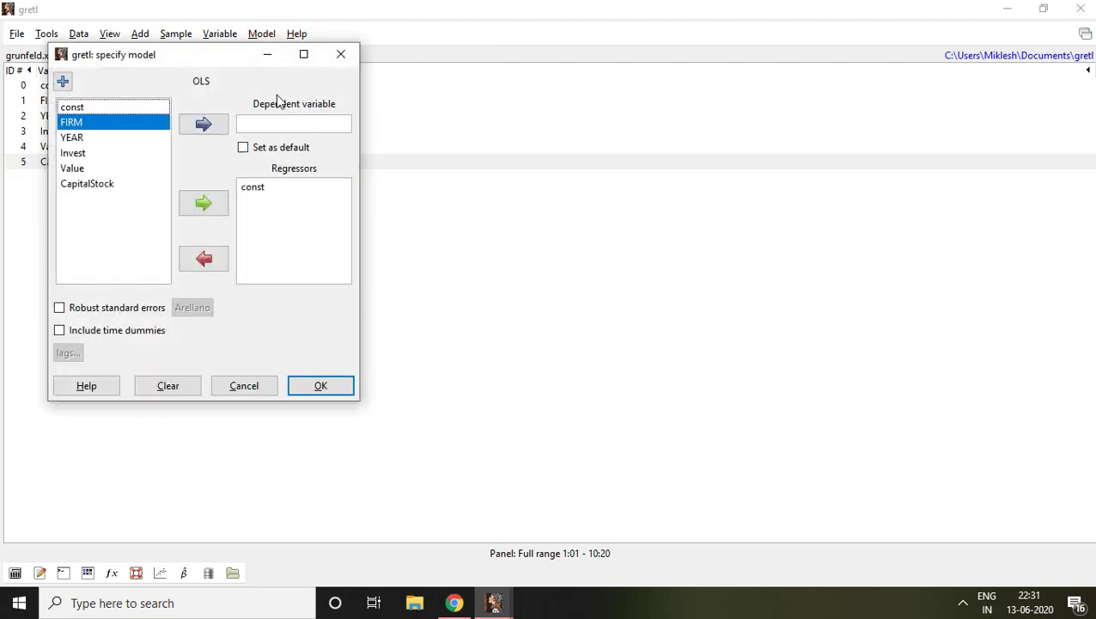
pyautogui.click(73, 155)
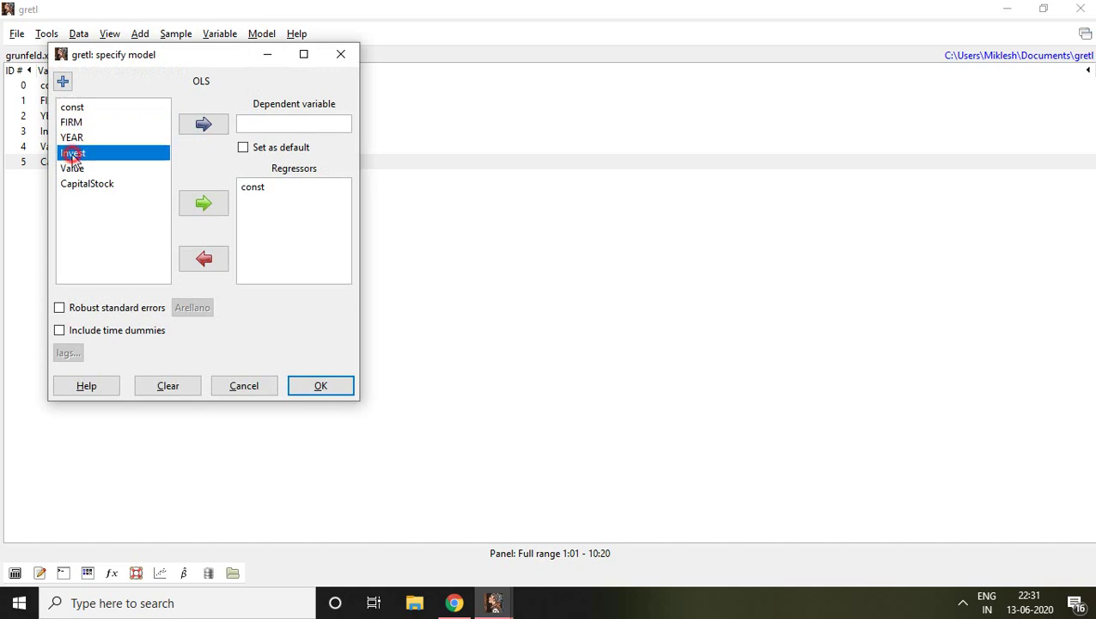
pyautogui.click(206, 129)
pyautogui.click(73, 170)
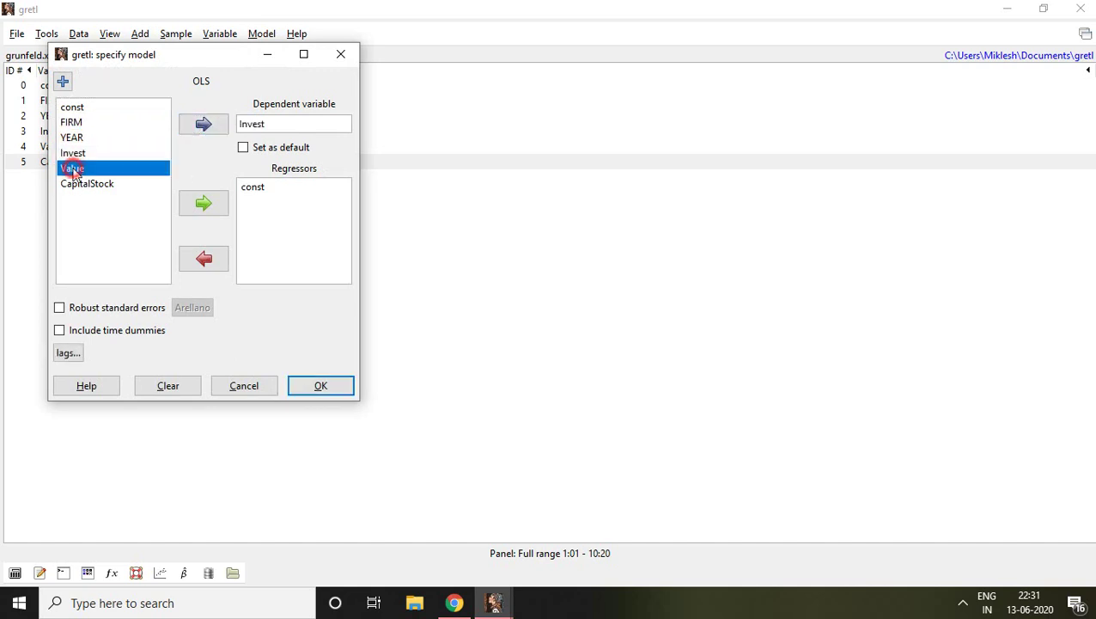
pyautogui.hotkey('shift', 'Down')
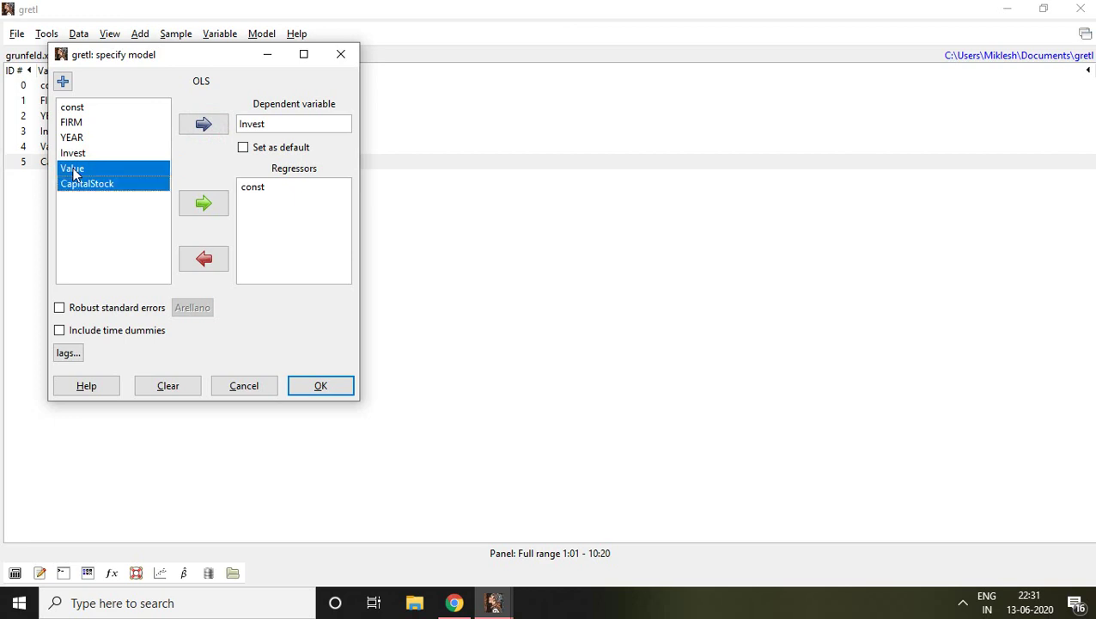
pyautogui.click(212, 213)
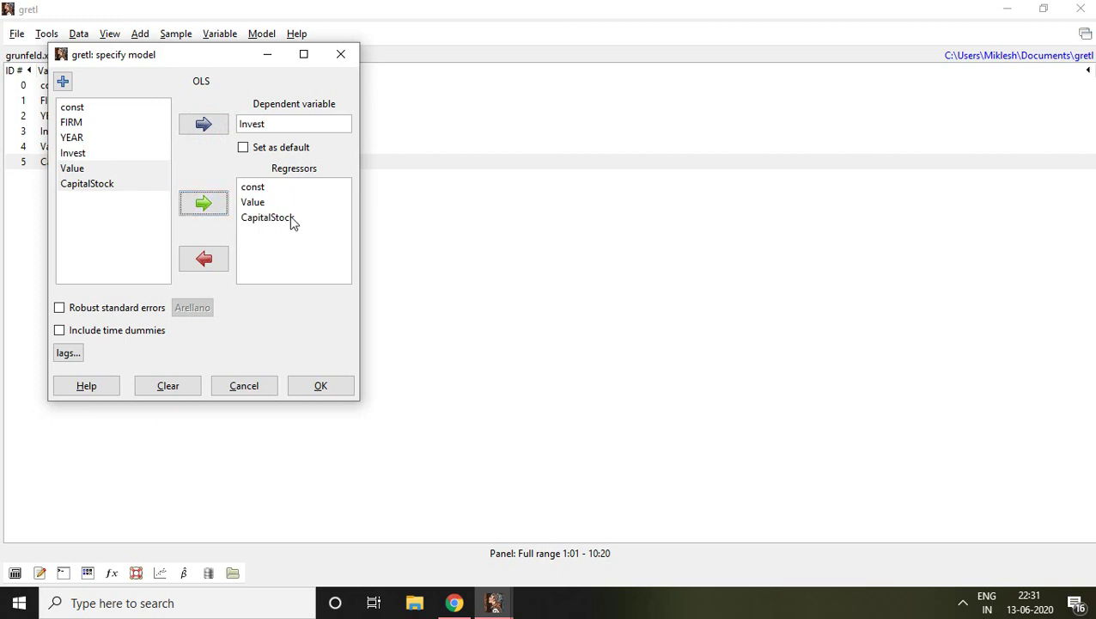
pyautogui.click(332, 389)
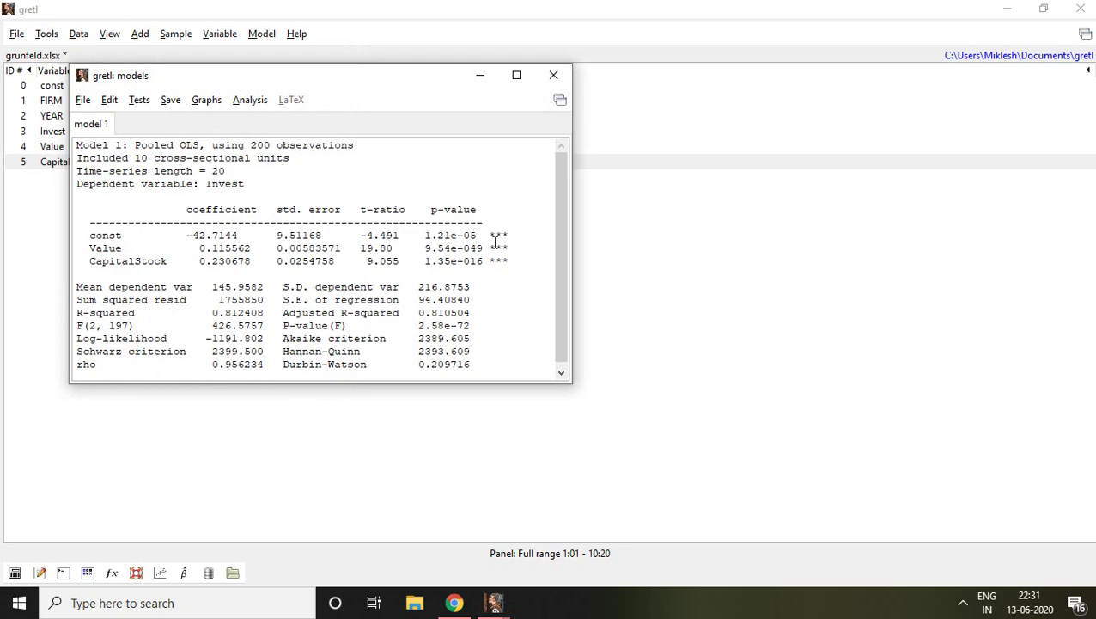
# - Maximize the results window and highlight the sample details: 200 observations, 10 units, time-series length 20
pyautogui.click(518, 76)
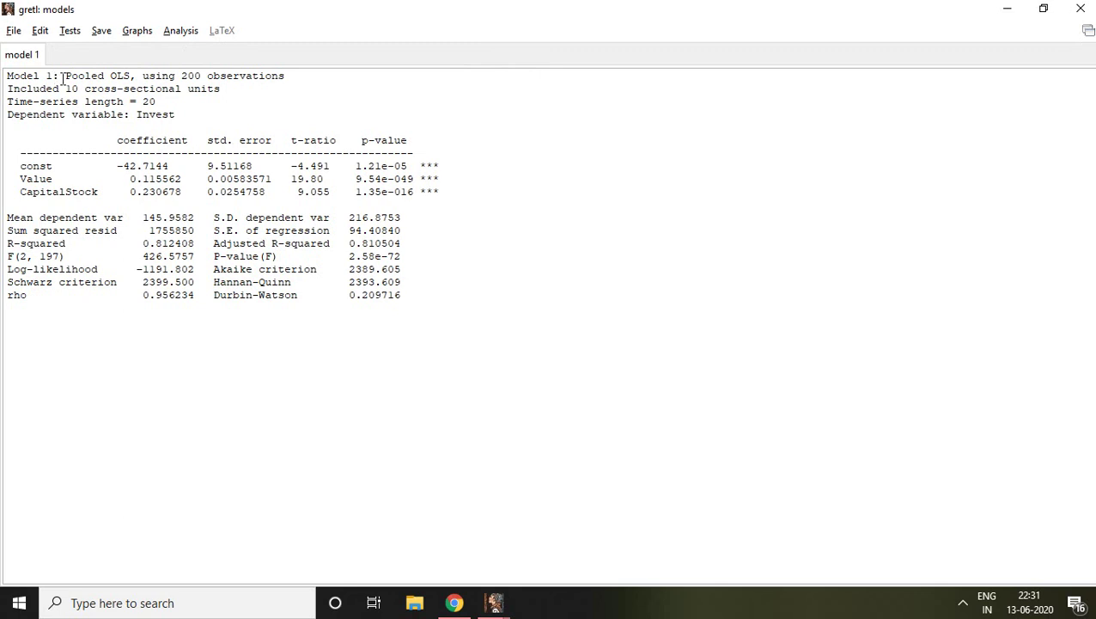
pyautogui.moveTo(62, 79); pyautogui.dragTo(287, 79)
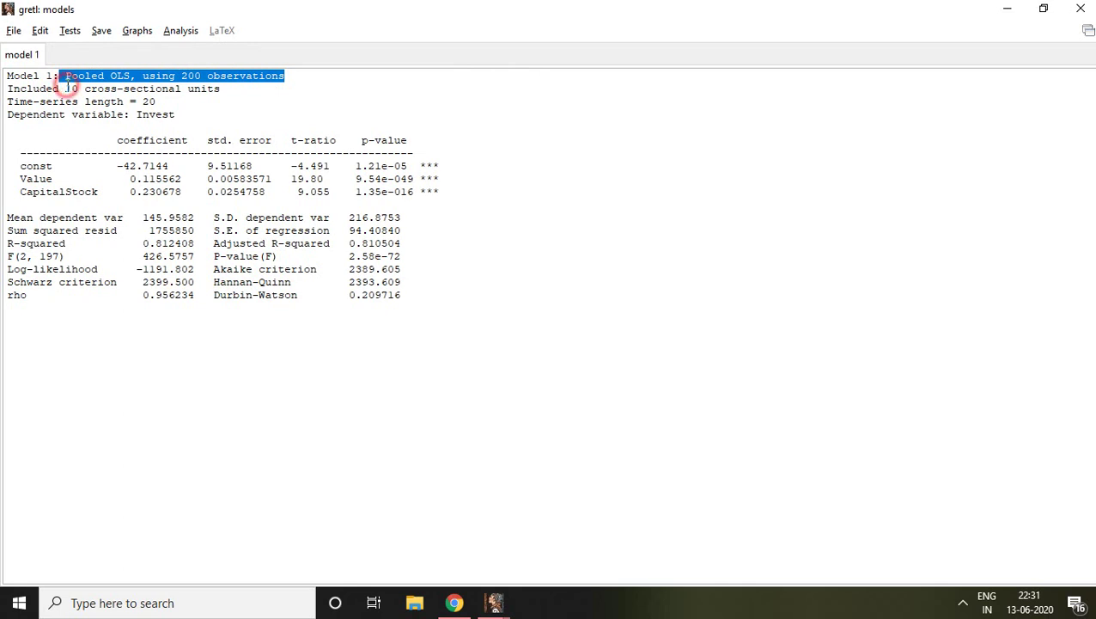
pyautogui.moveTo(67, 88); pyautogui.dragTo(221, 90)
pyautogui.click(222, 90)
pyautogui.hotkey('shift', 'Down')
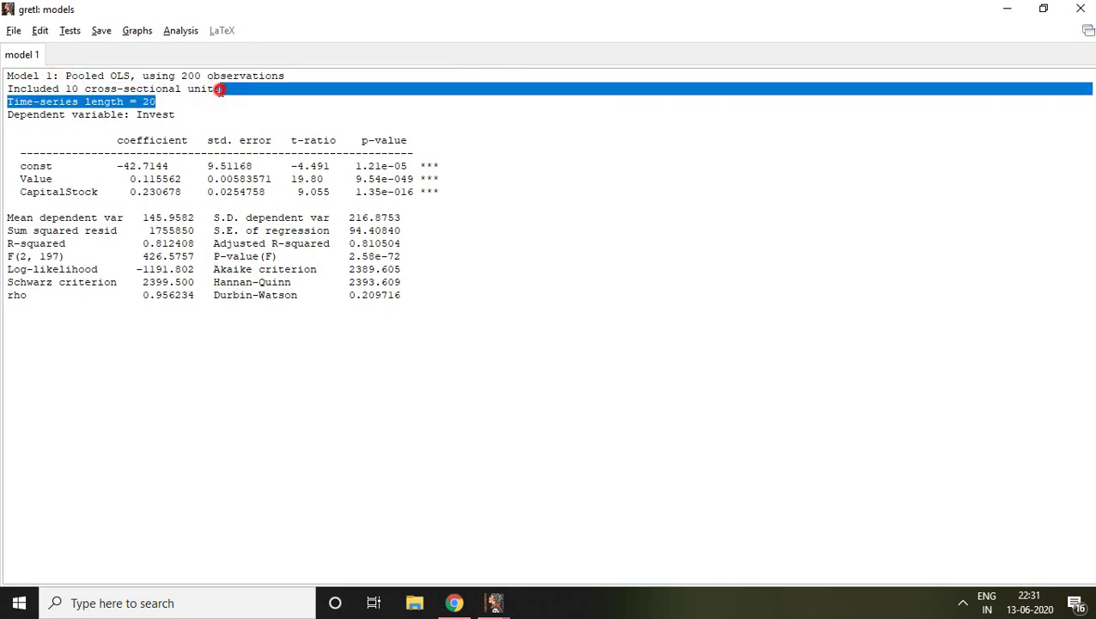
pyautogui.click(167, 101)
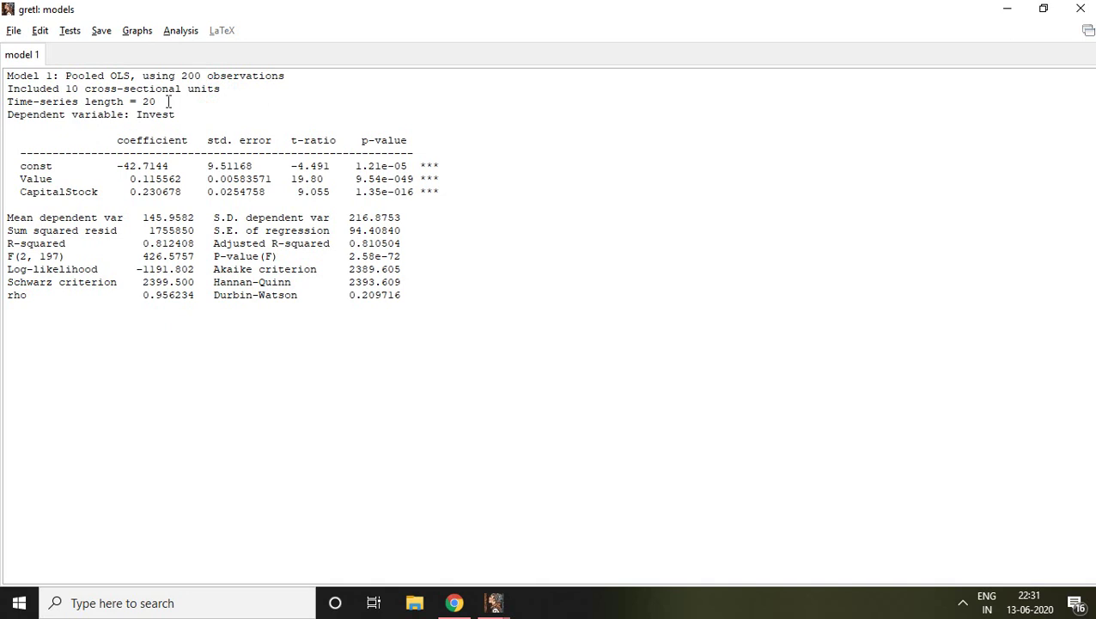
pyautogui.moveTo(156, 101); pyautogui.dragTo(124, 101)
# - Highlight the Value (0.115562) and CapitalStock (0.230678) coefficients and their p-values
pyautogui.moveTo(182, 179); pyautogui.dragTo(131, 178)
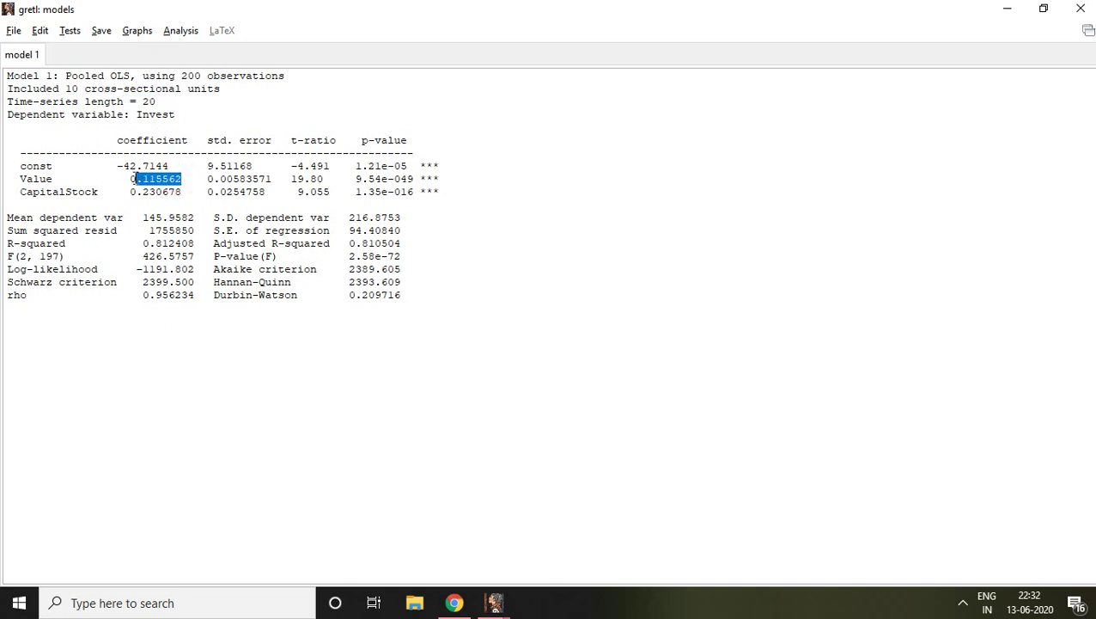
pyautogui.click(132, 179)
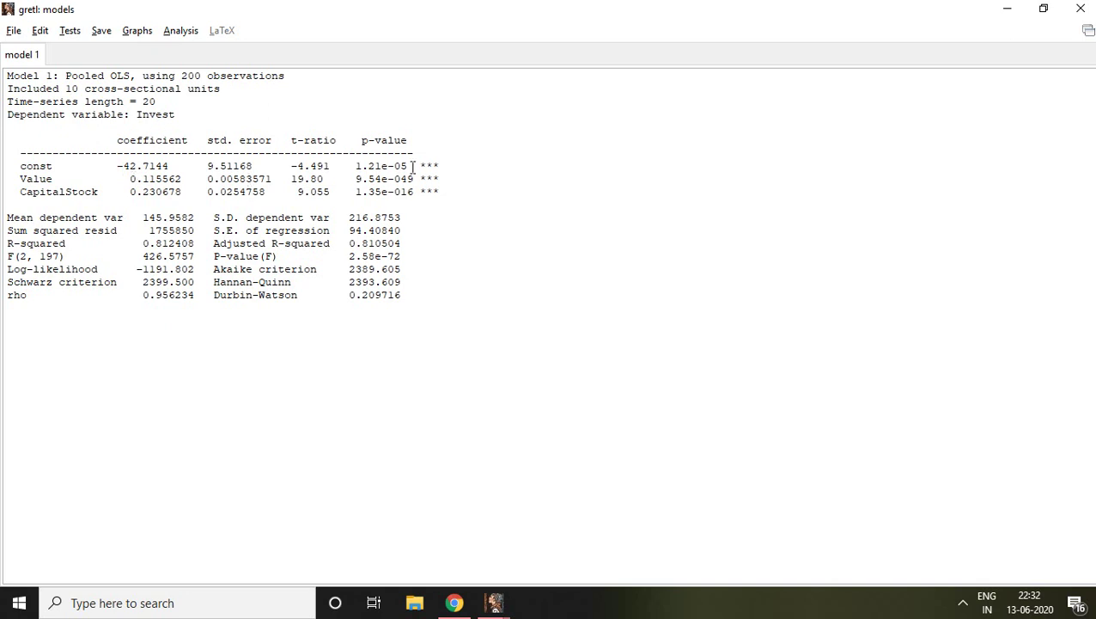
pyautogui.moveTo(440, 177); pyautogui.dragTo(353, 177)
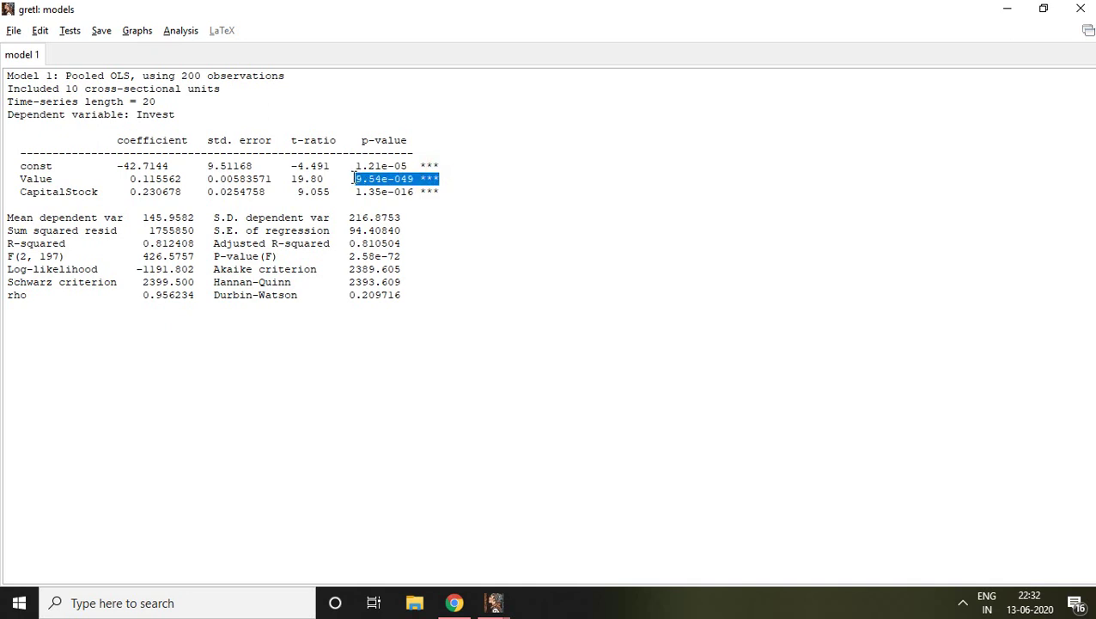
pyautogui.click(181, 190)
pyautogui.moveTo(181, 191); pyautogui.dragTo(125, 189)
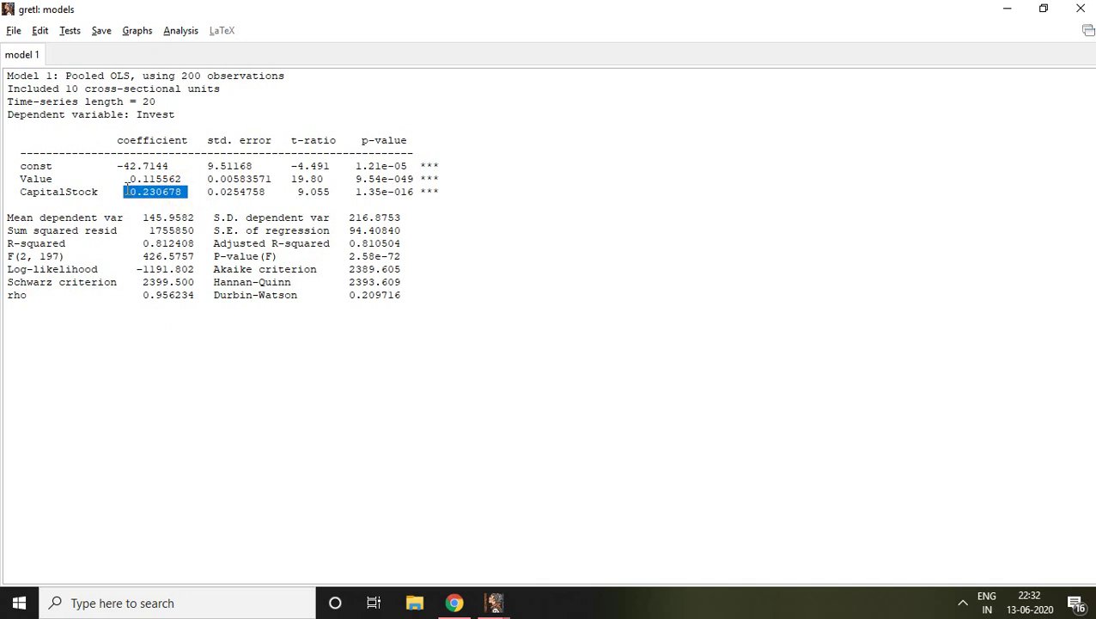
pyautogui.tripleClick(125, 190)
pyautogui.doubleClick(125, 190)
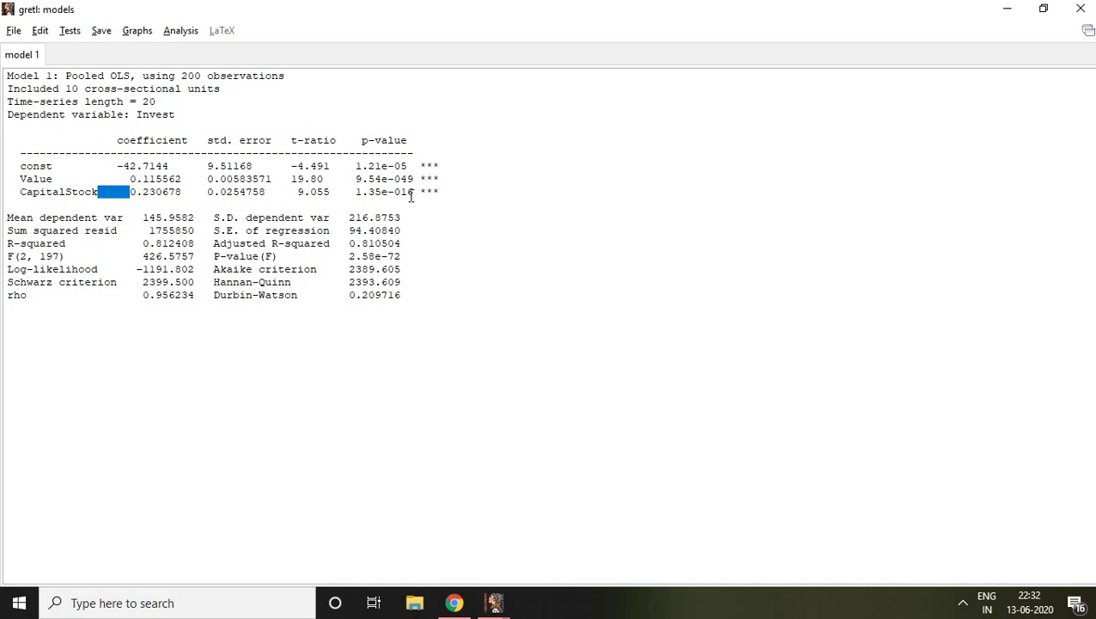
pyautogui.moveTo(439, 191); pyautogui.dragTo(358, 193)
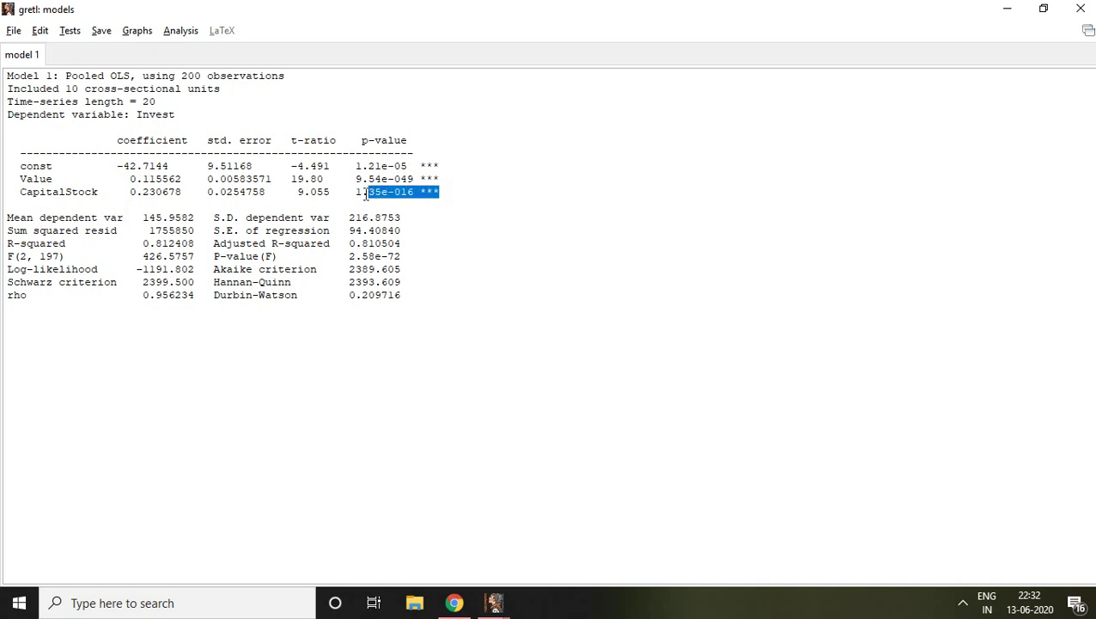
pyautogui.click(7, 213)
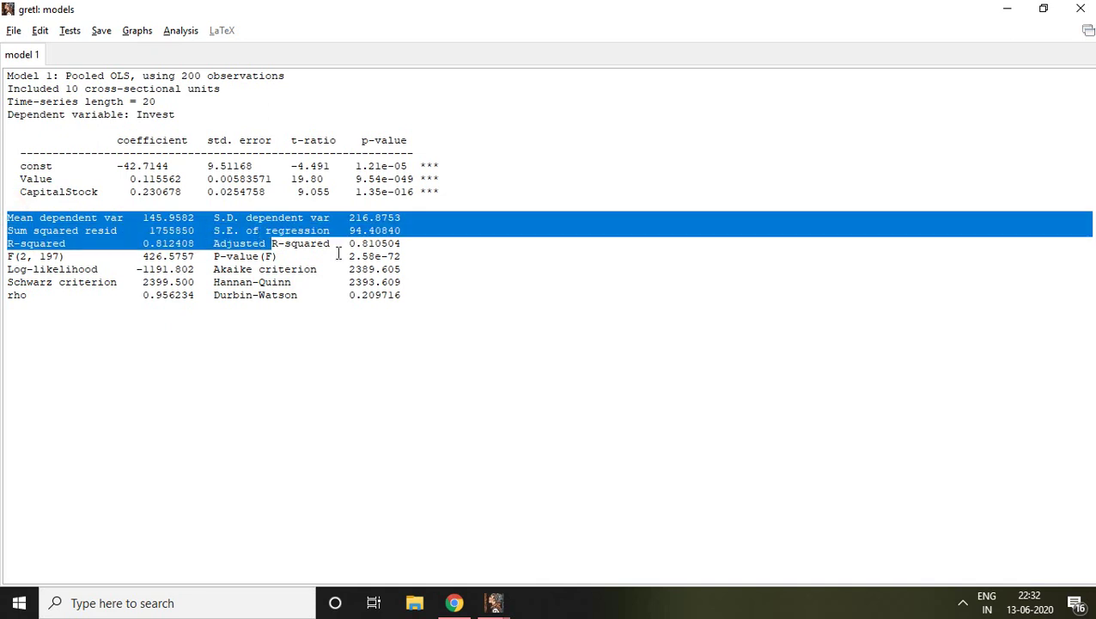
pyautogui.moveTo(7, 213); pyautogui.dragTo(411, 292)
pyautogui.tripleClick(411, 292)
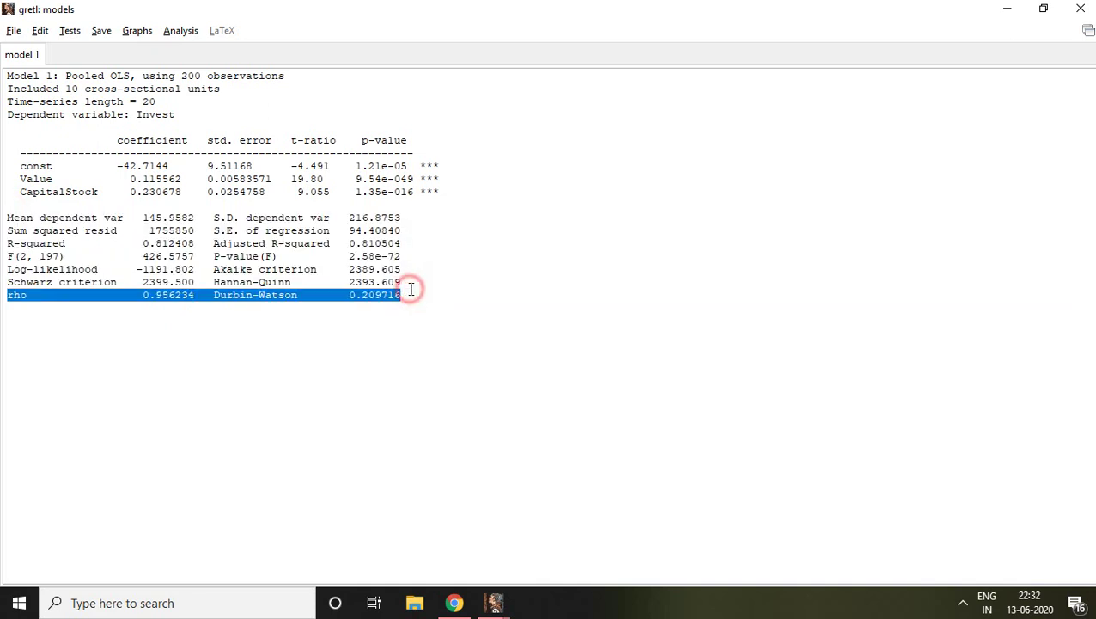
pyautogui.click(135, 219)
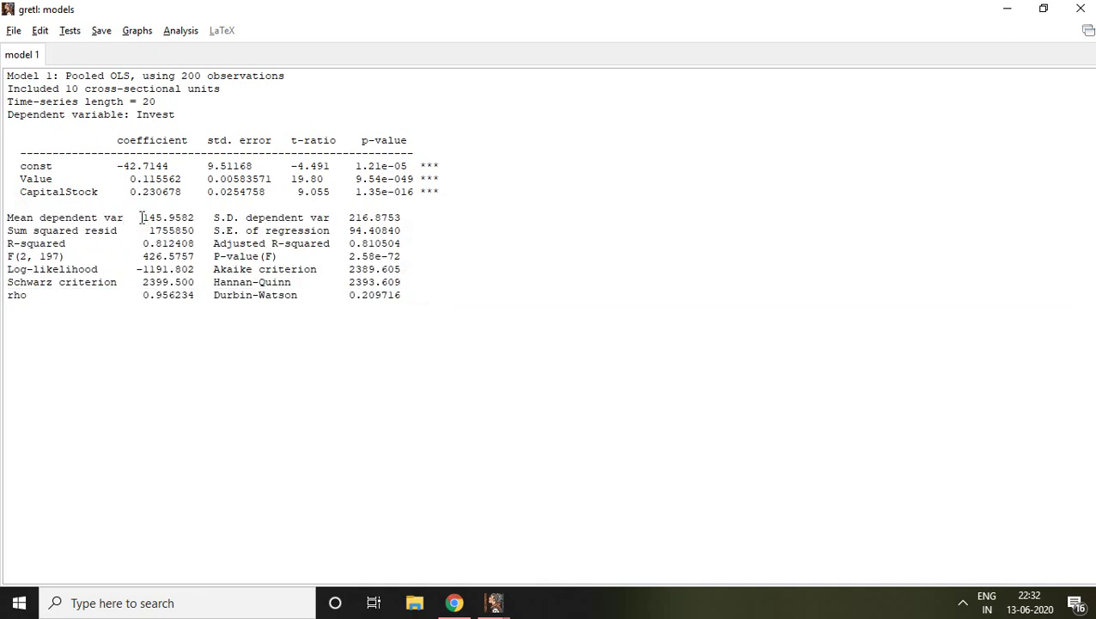
pyautogui.click(147, 217)
pyautogui.moveTo(144, 218); pyautogui.dragTo(195, 217)
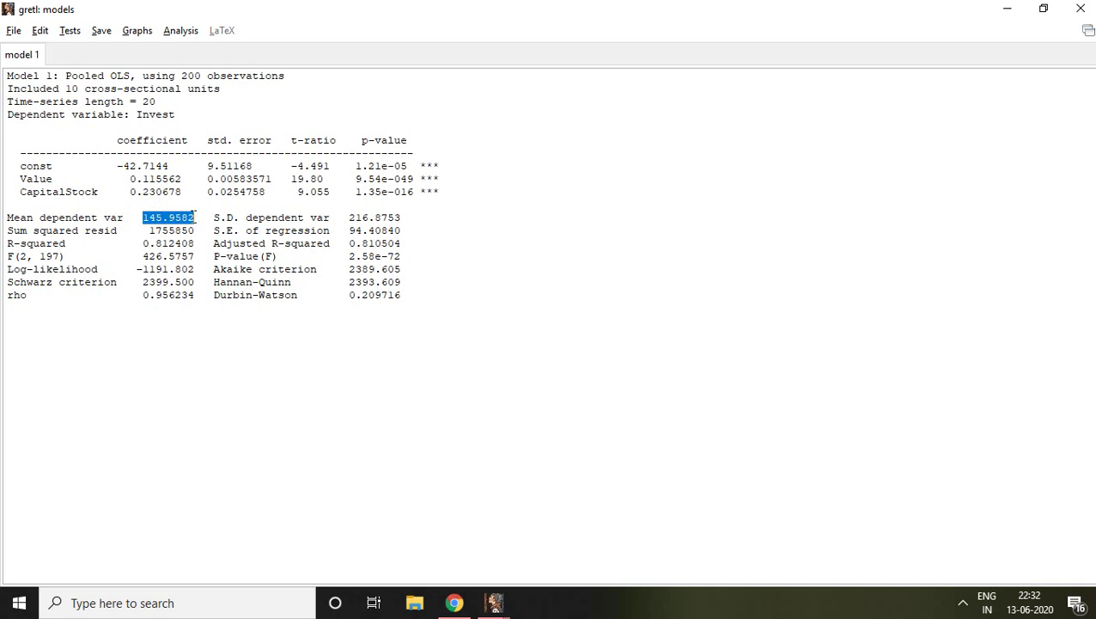
pyautogui.moveTo(214, 216); pyautogui.dragTo(420, 213)
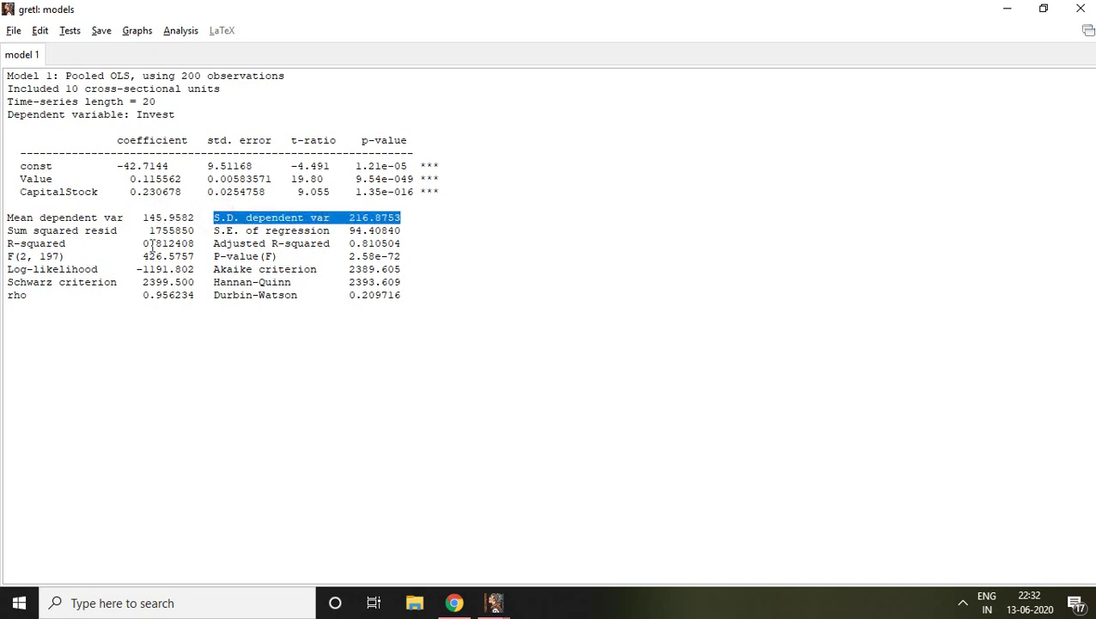
pyautogui.click(6, 230)
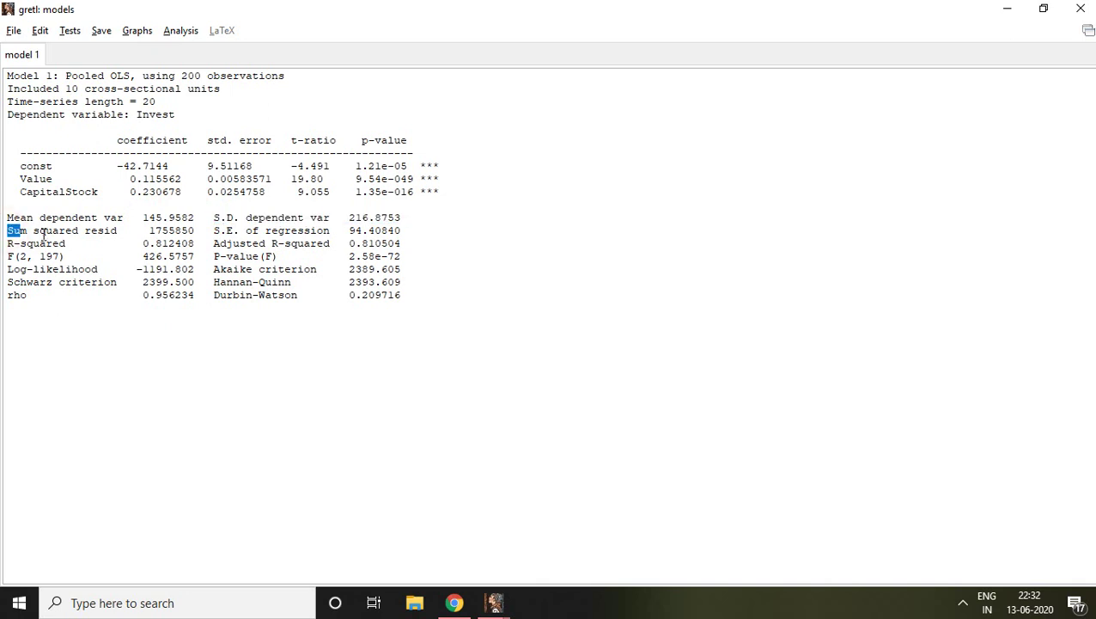
pyautogui.moveTo(53, 230); pyautogui.dragTo(170, 225)
pyautogui.click(176, 226)
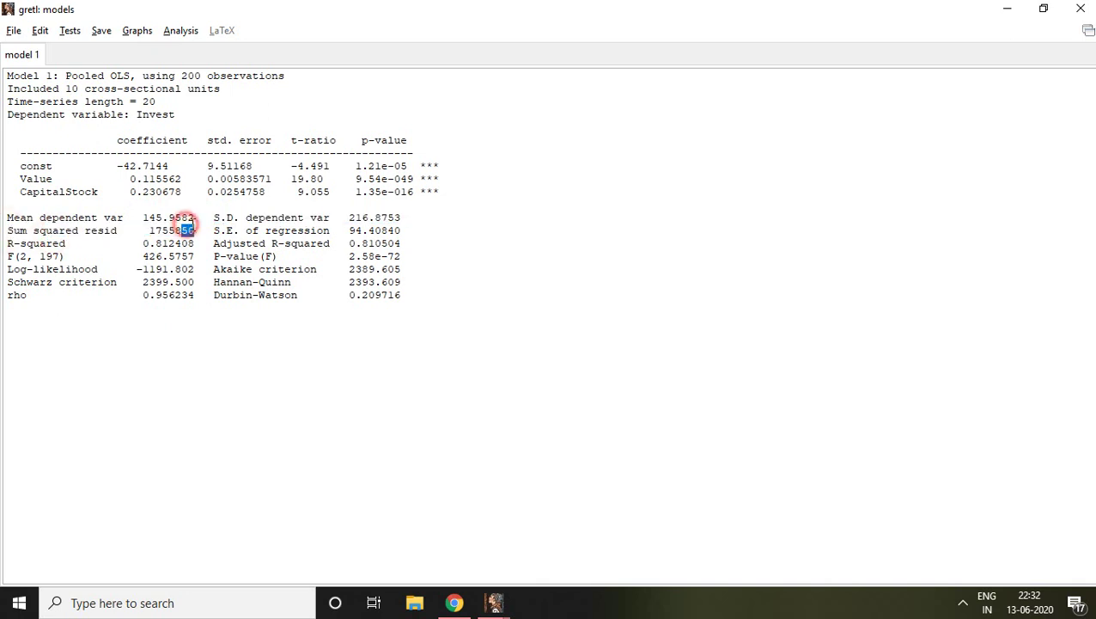
pyautogui.moveTo(214, 230); pyautogui.dragTo(404, 232)
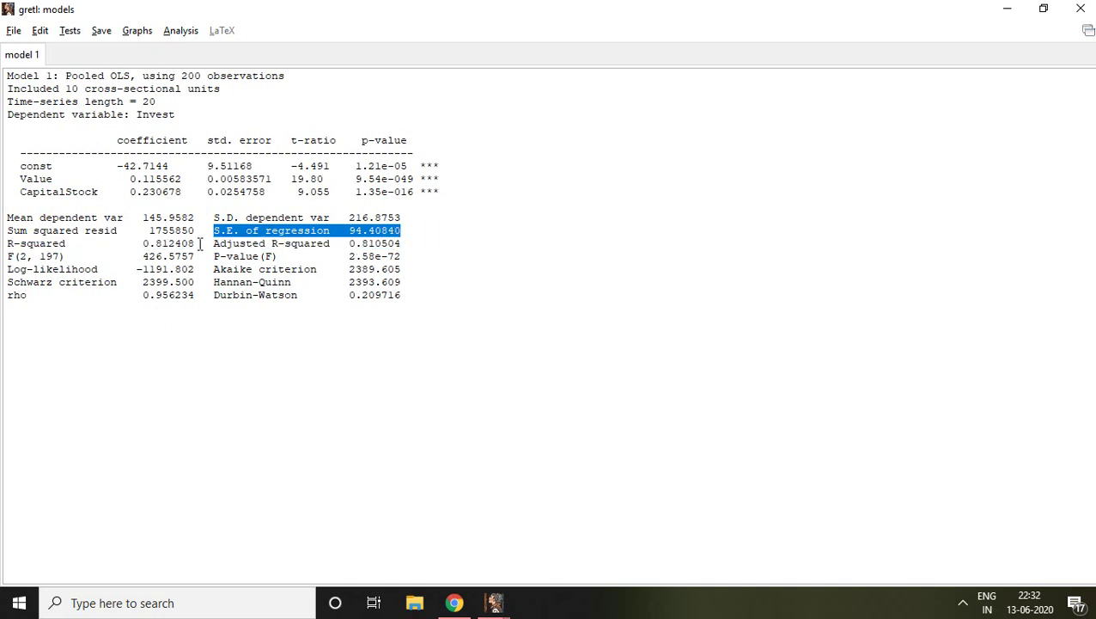
pyautogui.moveTo(196, 244); pyautogui.dragTo(143, 245)
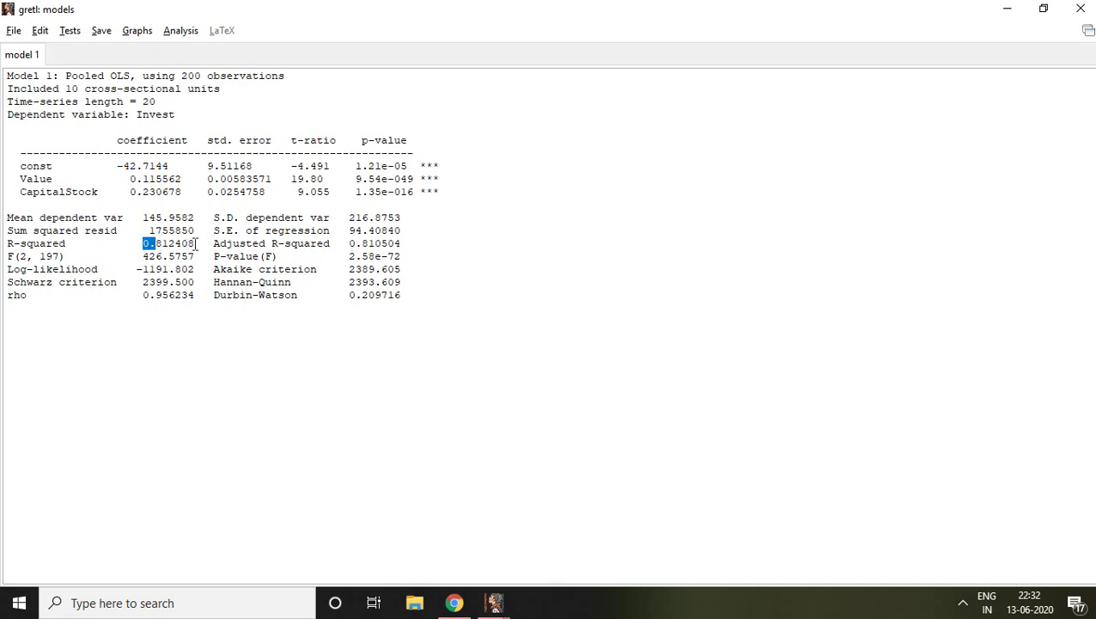
pyautogui.click(404, 243)
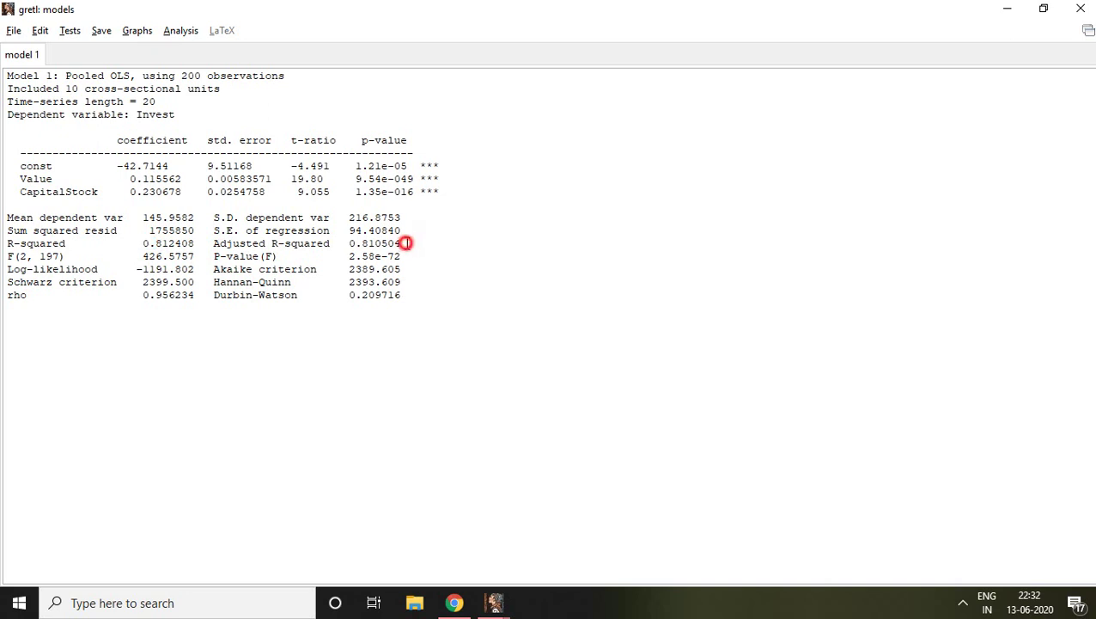
pyautogui.moveTo(401, 243); pyautogui.dragTo(359, 245)
pyautogui.click(352, 245)
pyautogui.moveTo(199, 243); pyautogui.dragTo(143, 245)
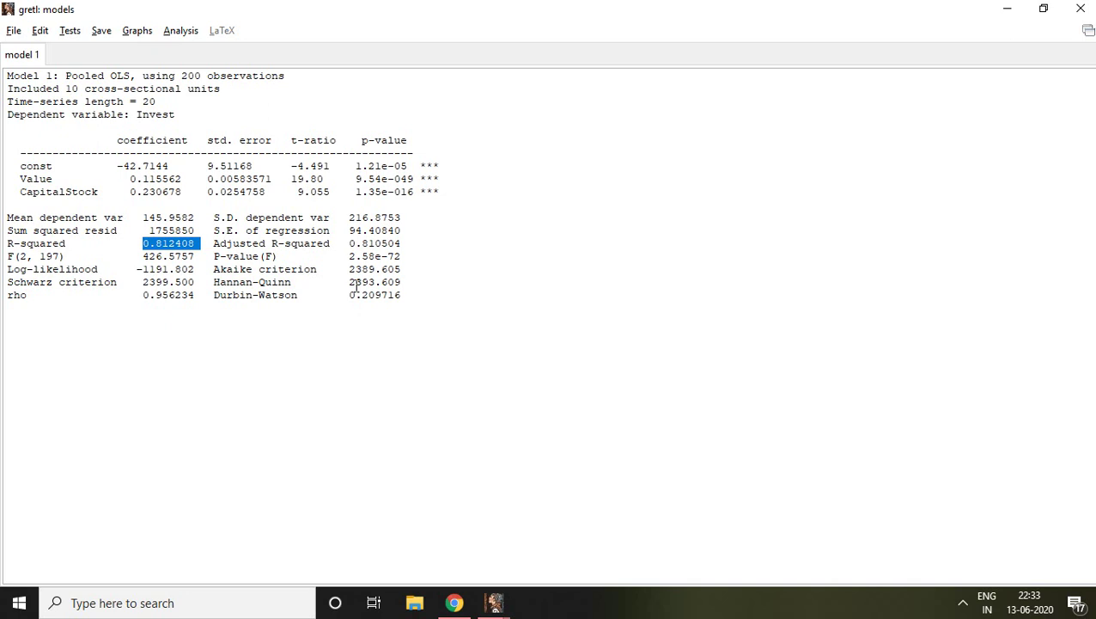
pyautogui.click(404, 243)
pyautogui.moveTo(403, 243); pyautogui.dragTo(348, 244)
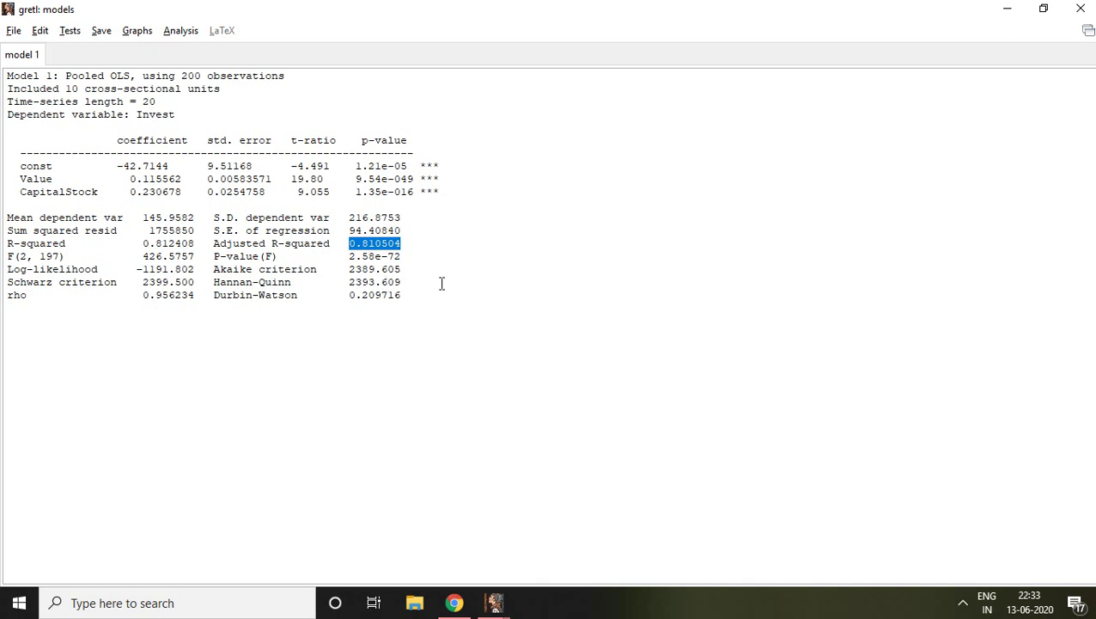
pyautogui.moveTo(407, 256); pyautogui.dragTo(404, 270)
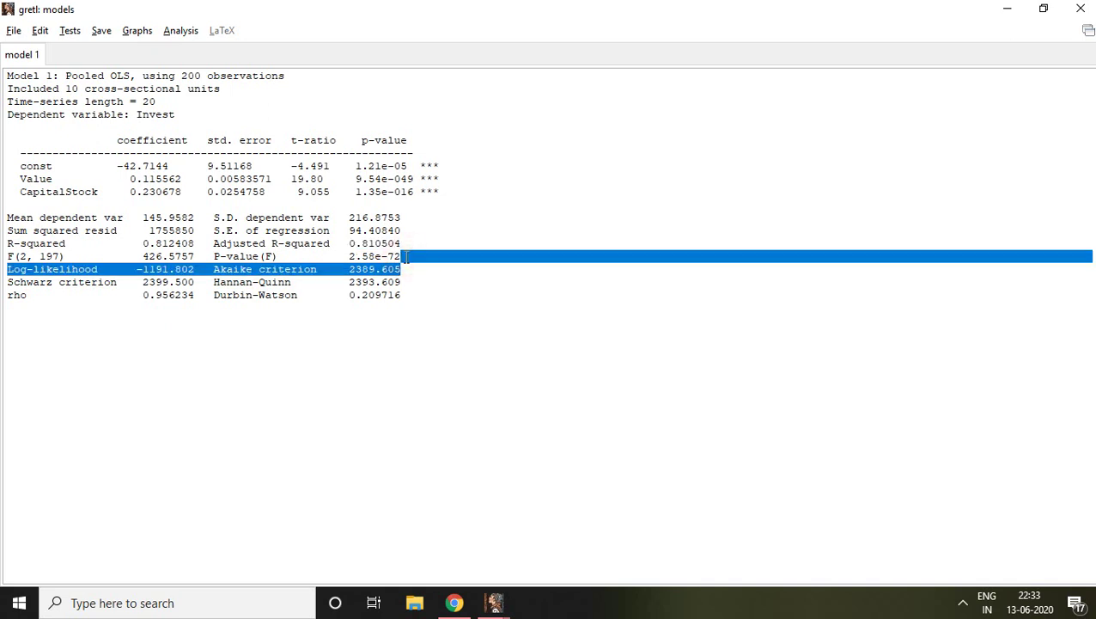
pyautogui.click(389, 255)
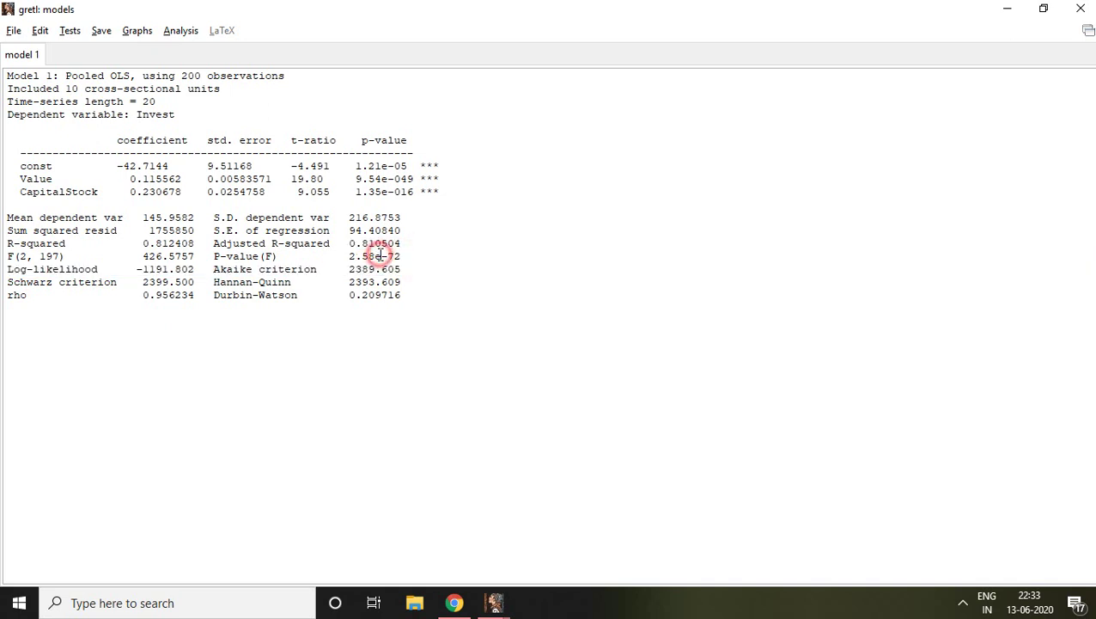
pyautogui.moveTo(209, 256); pyautogui.dragTo(413, 256)
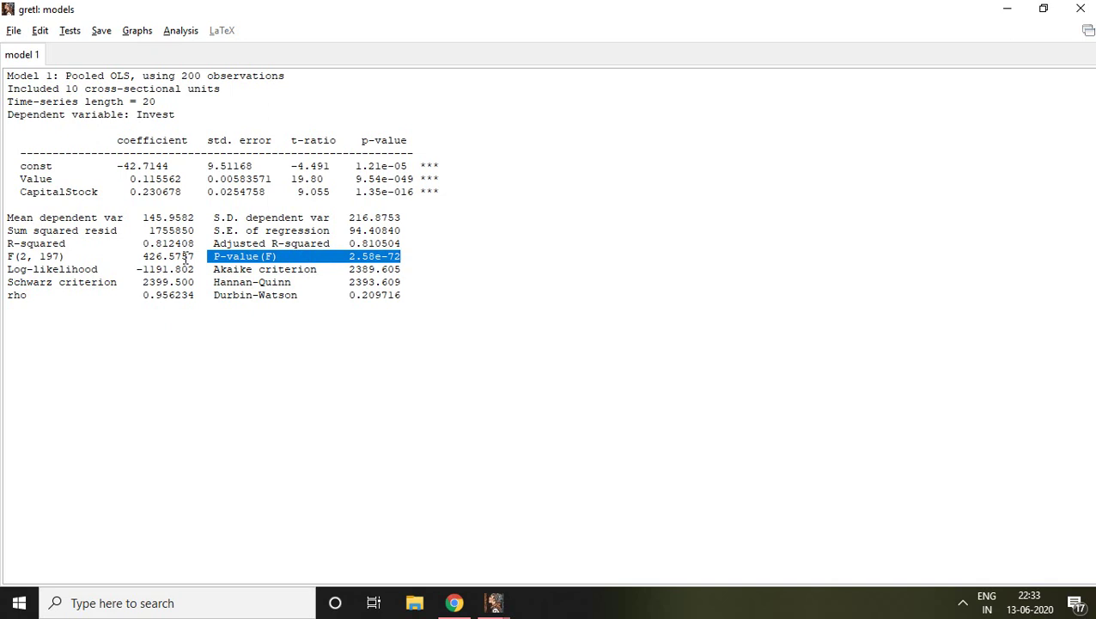
pyautogui.click(112, 351)
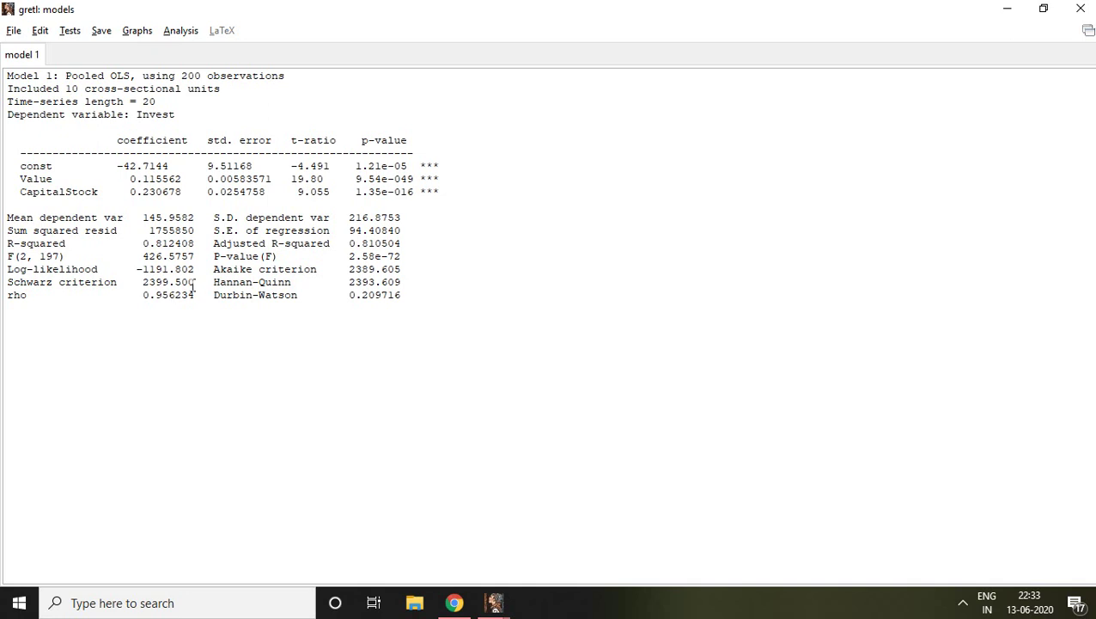
pyautogui.moveTo(194, 271); pyautogui.dragTo(138, 271)
pyautogui.click(253, 324)
pyautogui.moveTo(215, 272); pyautogui.dragTo(325, 269)
pyautogui.tripleClick(329, 269)
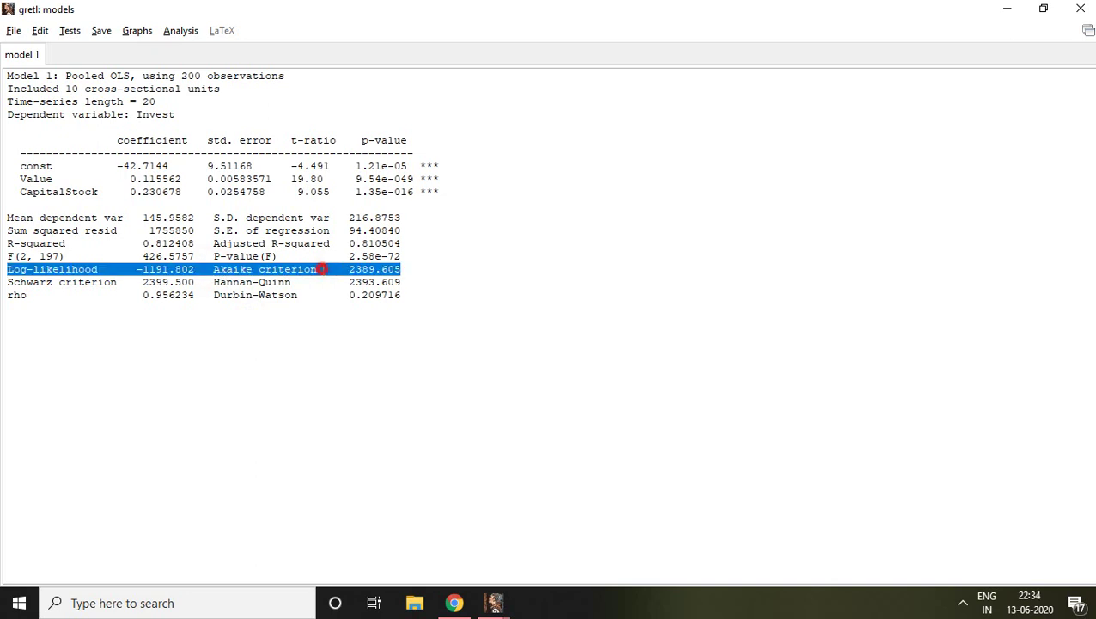
pyautogui.doubleClick(329, 269)
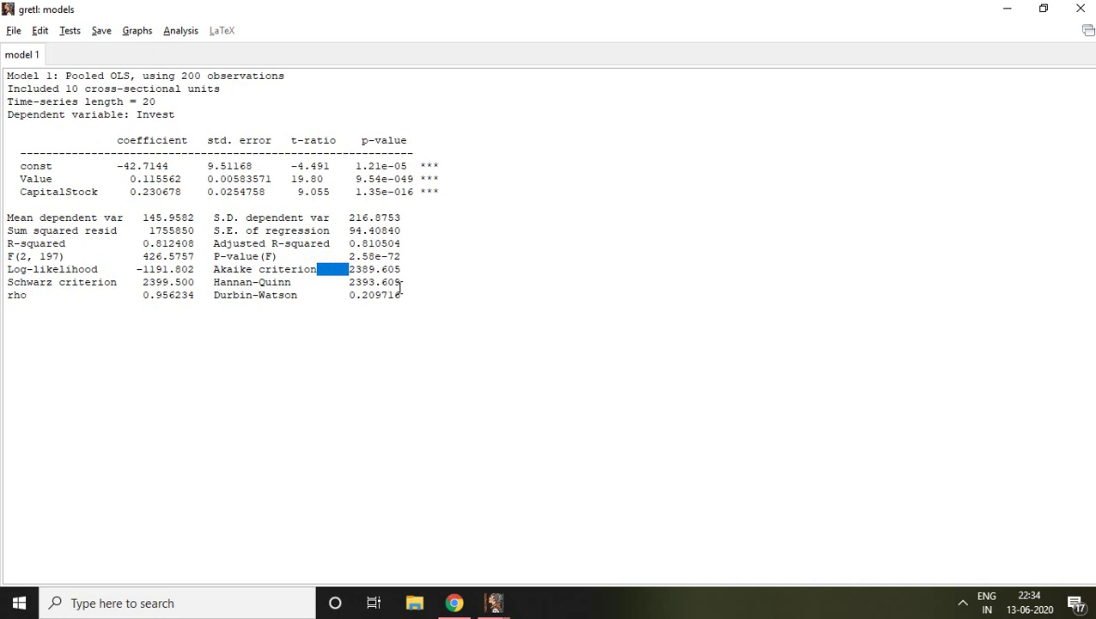
pyautogui.click(400, 286)
pyautogui.click(289, 395)
pyautogui.moveTo(196, 295); pyautogui.dragTo(139, 296)
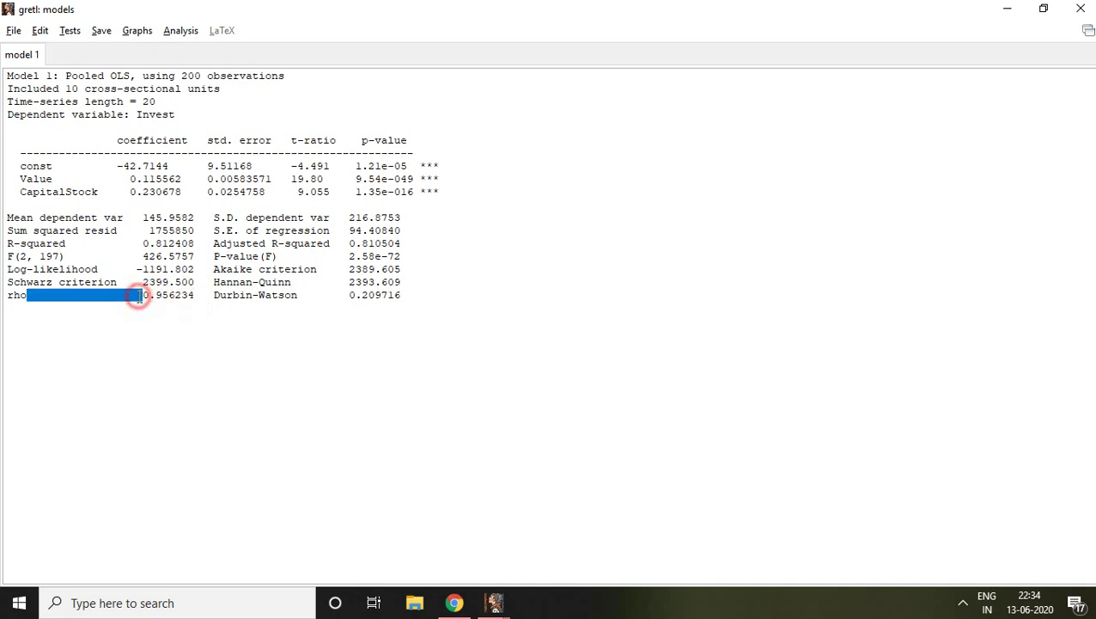
pyautogui.tripleClick(139, 297)
pyautogui.click(139, 296)
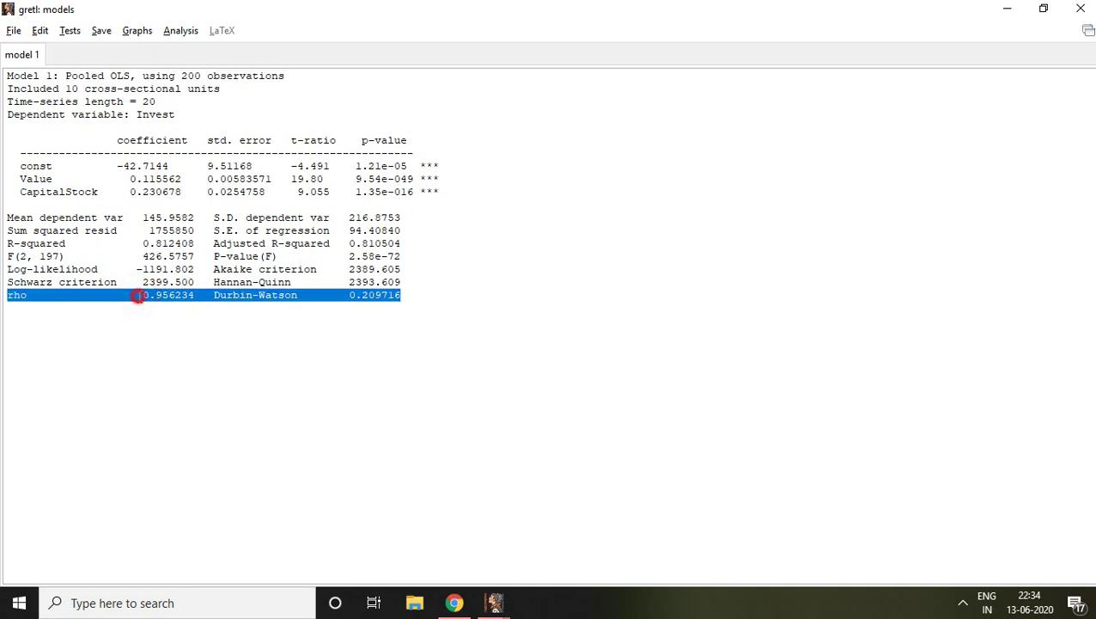
pyautogui.moveTo(140, 296); pyautogui.dragTo(194, 294)
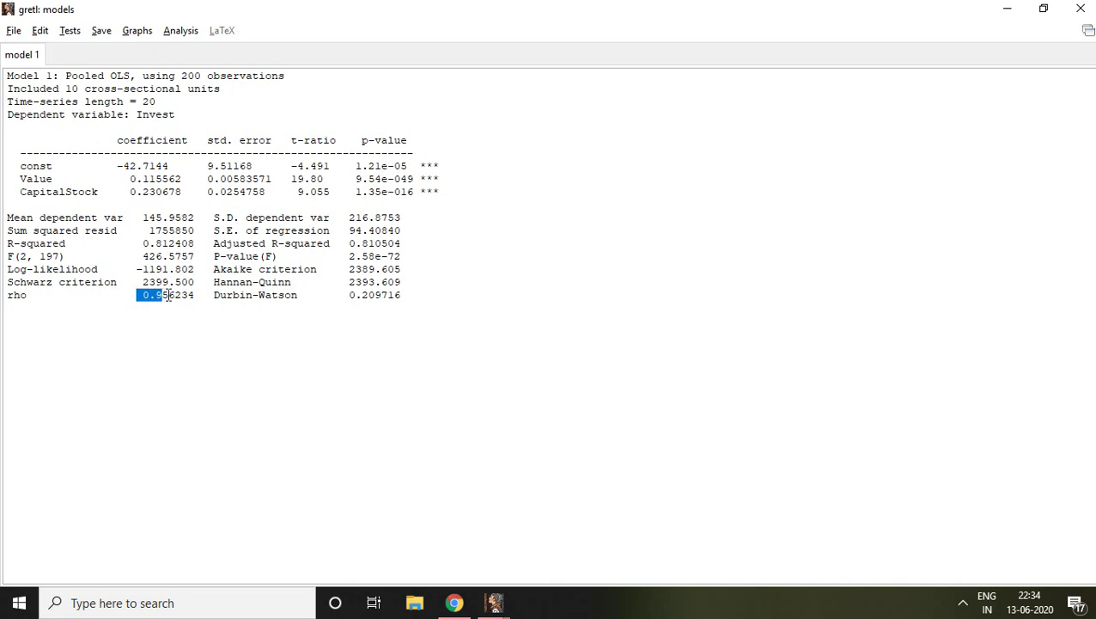
pyautogui.click(194, 295)
pyautogui.doubleClick(195, 295)
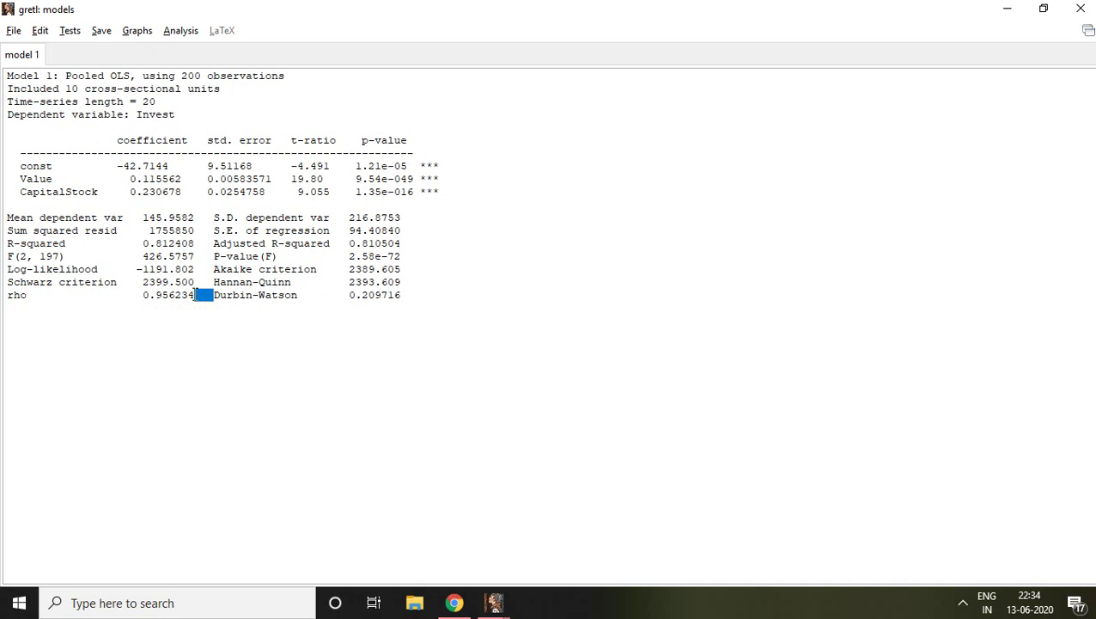
pyautogui.click(146, 295)
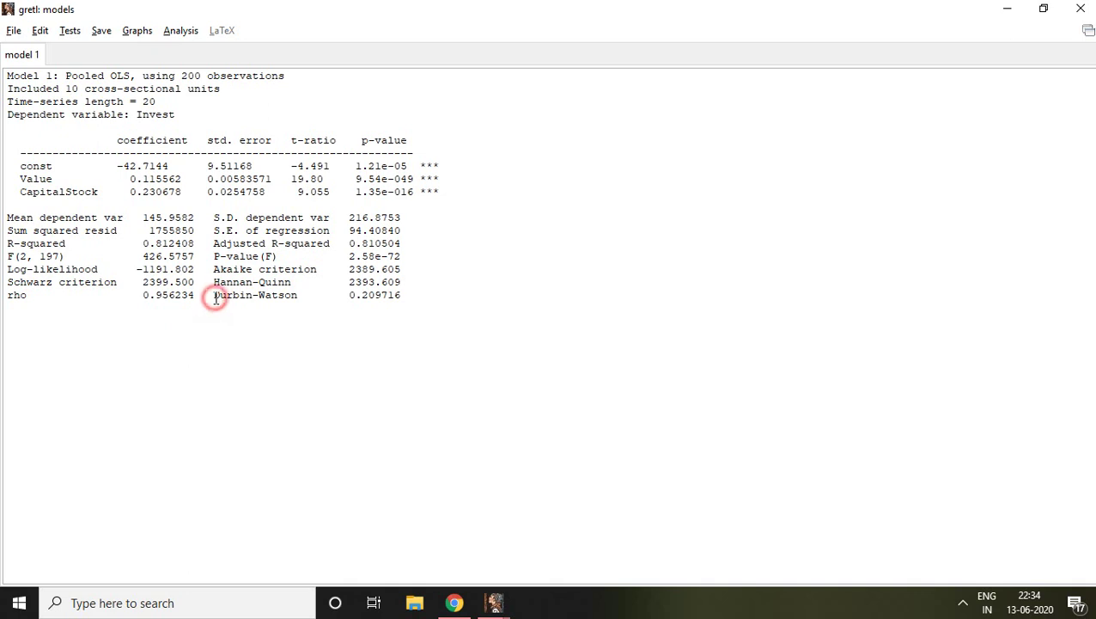
pyautogui.moveTo(215, 295); pyautogui.dragTo(401, 298)
pyautogui.click(374, 302)
pyautogui.click(344, 295)
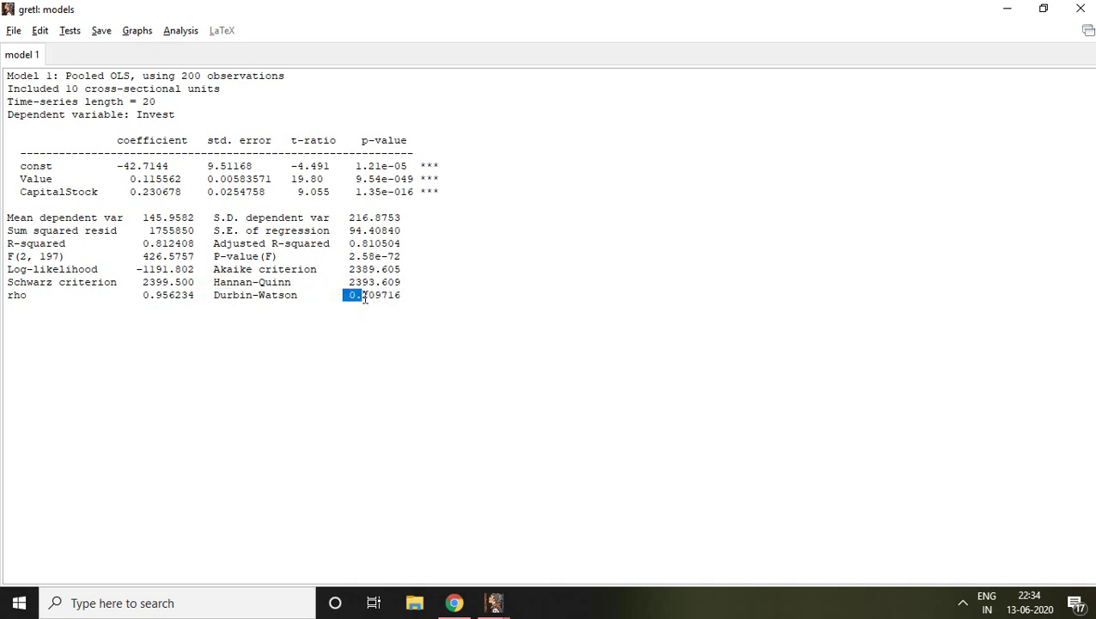